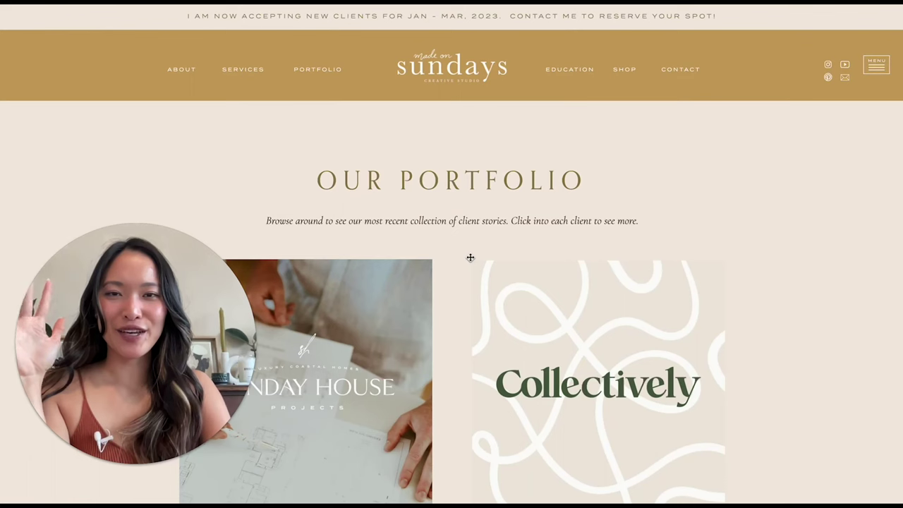
# Step: Exit full screen so Chrome shows the portfolio tab with its tabs and address bar
pyautogui.moveTo(41, 455)
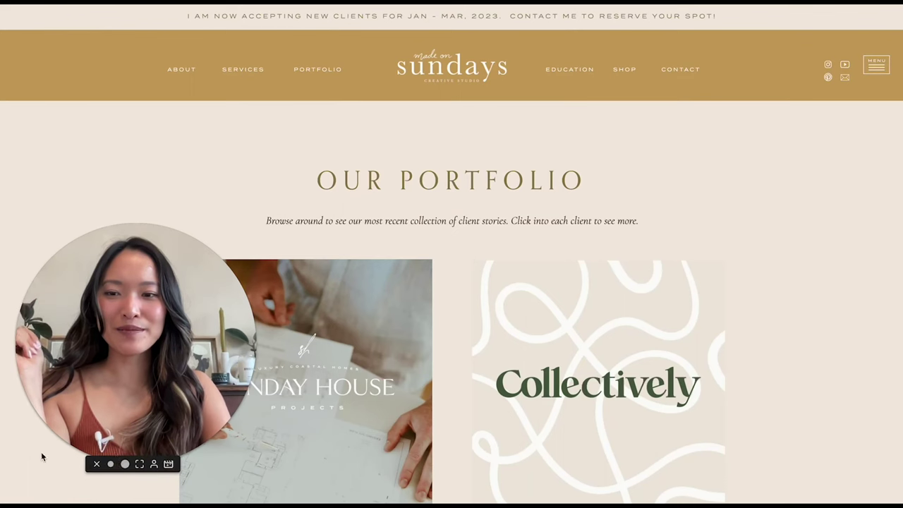
pyautogui.click(111, 464)
pyautogui.moveTo(82, 424); pyautogui.dragTo(94, 428)
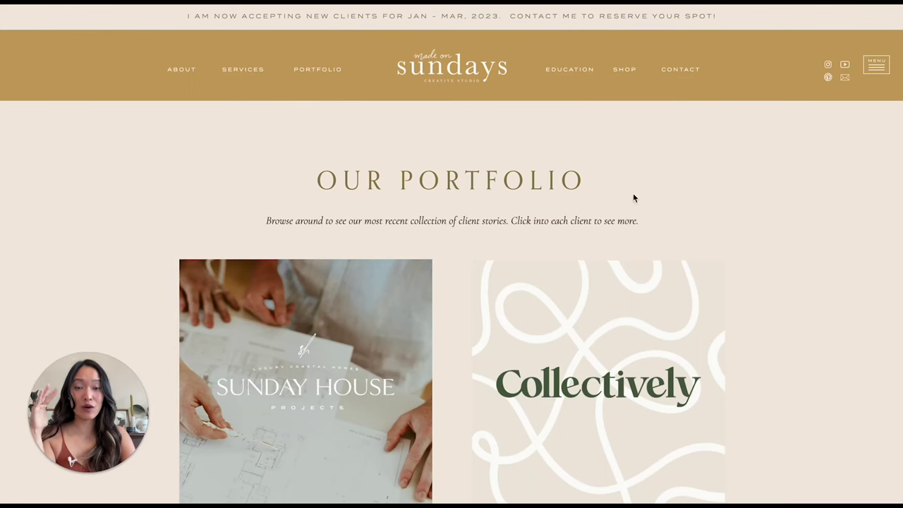
# Step: Scroll through the Made on Sundays portfolio page and back up toward the top
pyautogui.scroll(-3, 756, 200)
pyautogui.scroll(3, 758, 204)
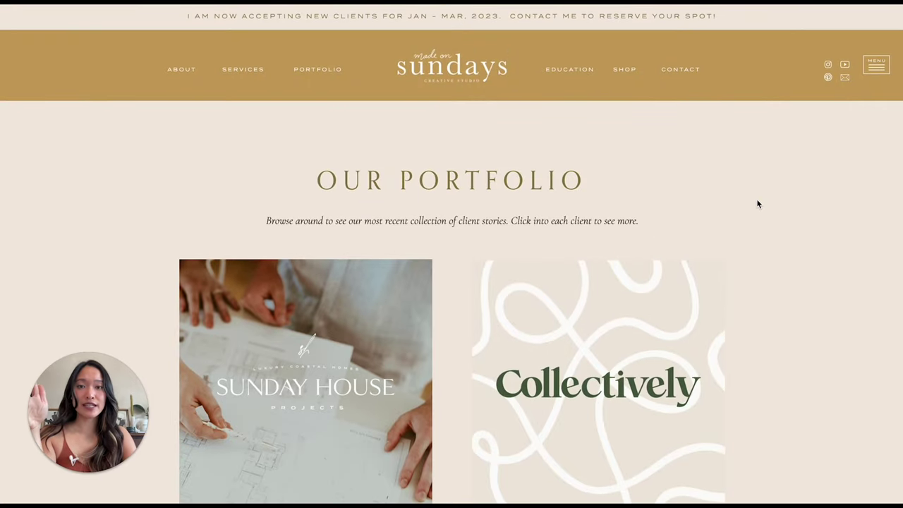
pyautogui.scroll(-1, 758, 204)
pyautogui.scroll(-1, 757, 204)
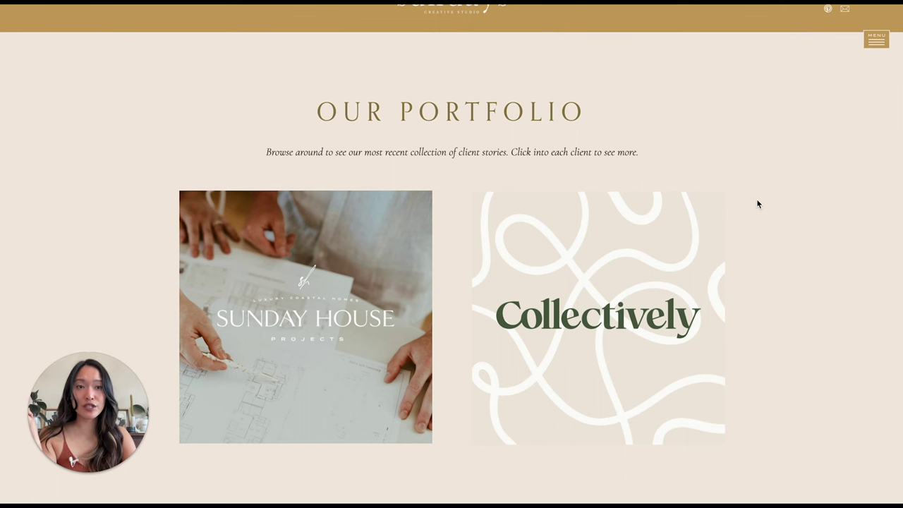
pyautogui.scroll(-1, 757, 204)
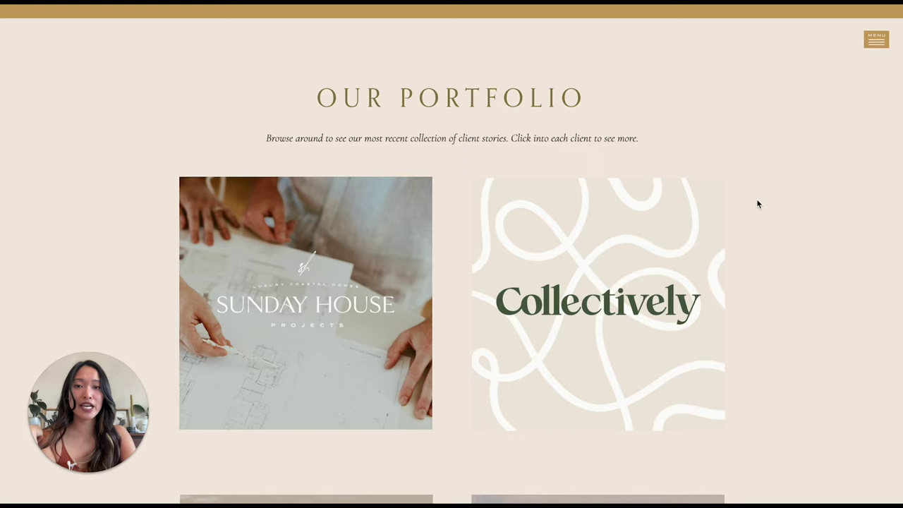
pyautogui.scroll(3, 758, 204)
pyautogui.scroll(-1, 470, 197)
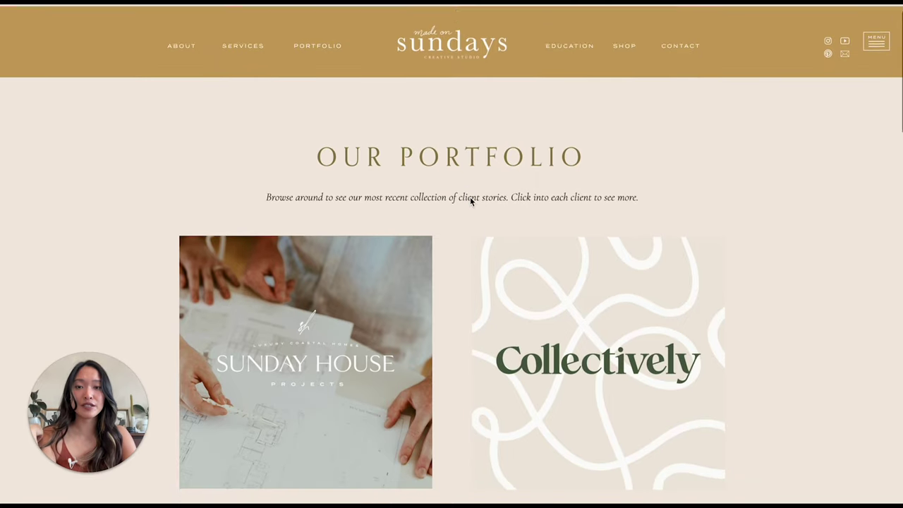
pyautogui.scroll(-4, 471, 201)
pyautogui.scroll(2, 470, 201)
pyautogui.scroll(-3, 470, 201)
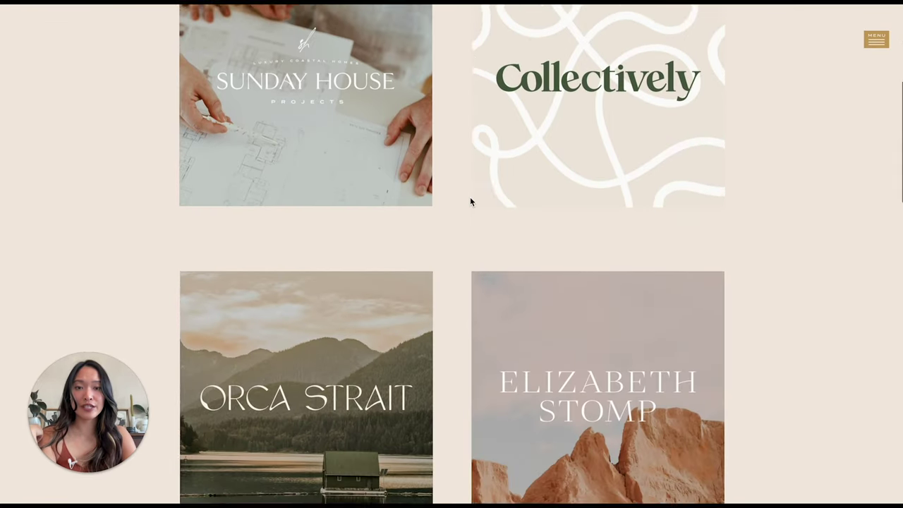
pyautogui.scroll(-4, 471, 202)
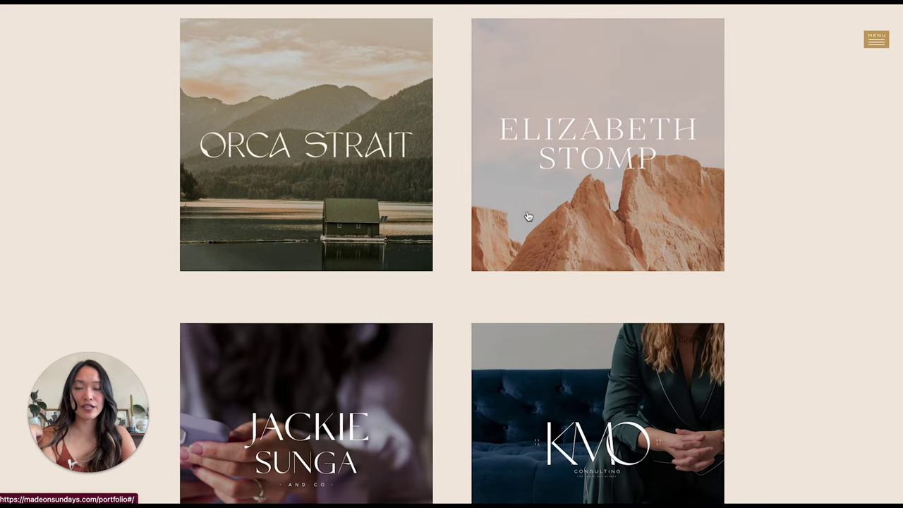
pyautogui.scroll(-3, 528, 216)
pyautogui.scroll(-3, 527, 215)
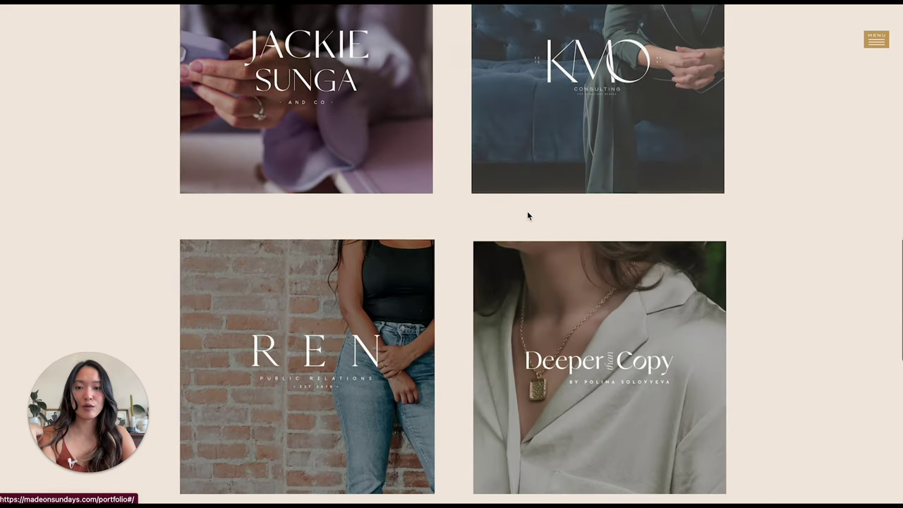
pyautogui.scroll(-3, 527, 216)
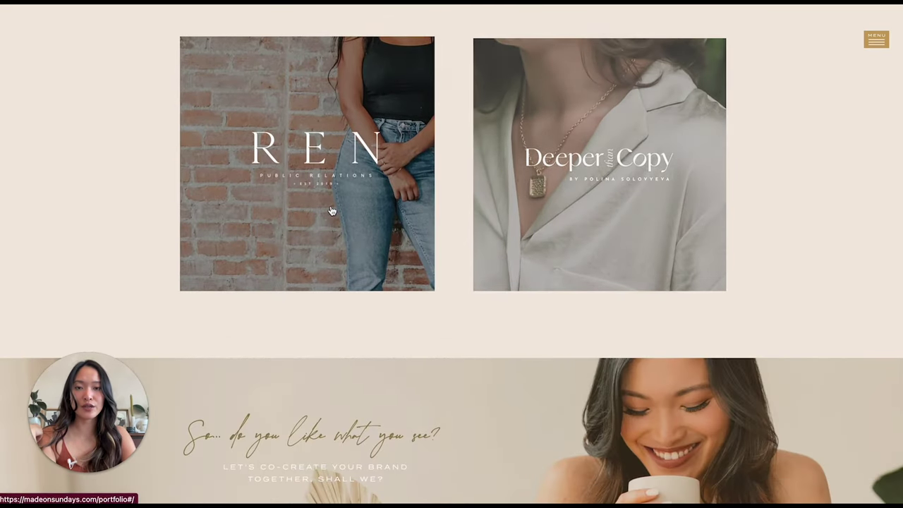
pyautogui.scroll(-5, 547, 324)
pyautogui.scroll(7, 547, 323)
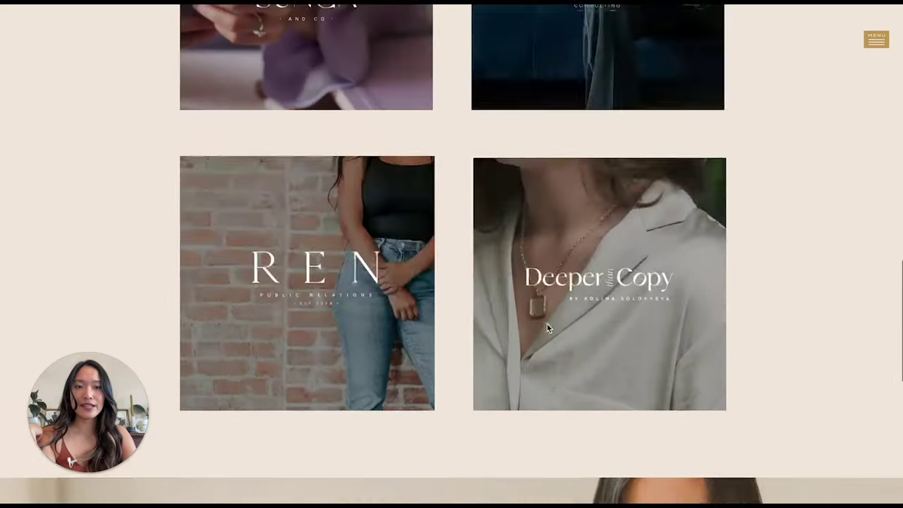
pyautogui.scroll(10, 547, 326)
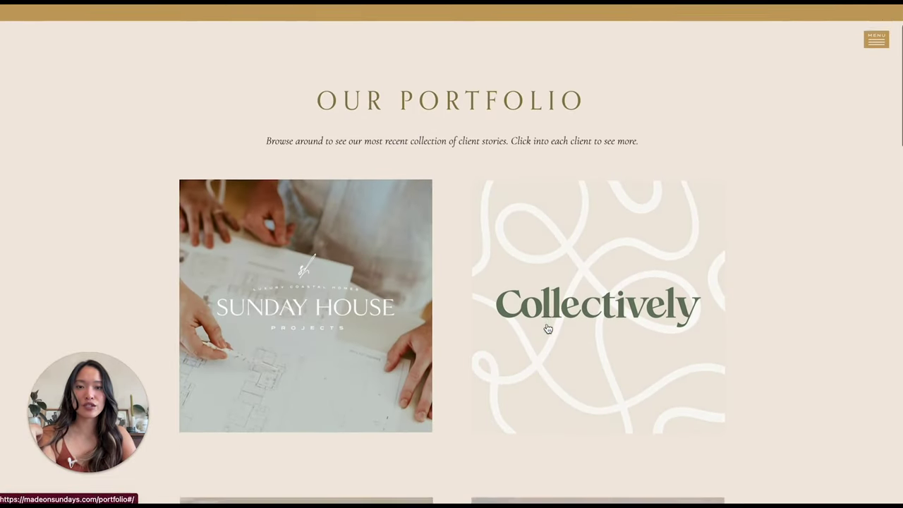
pyautogui.scroll(2, 548, 329)
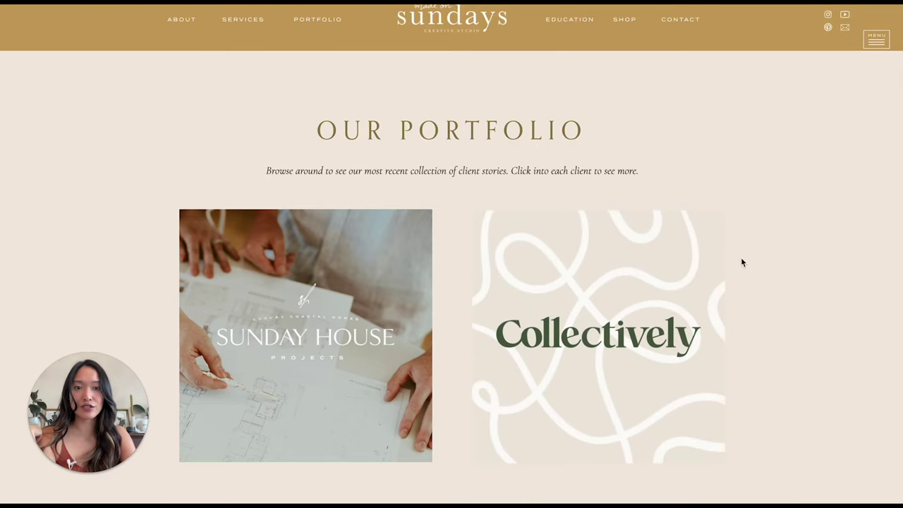
pyautogui.scroll(-10, 741, 262)
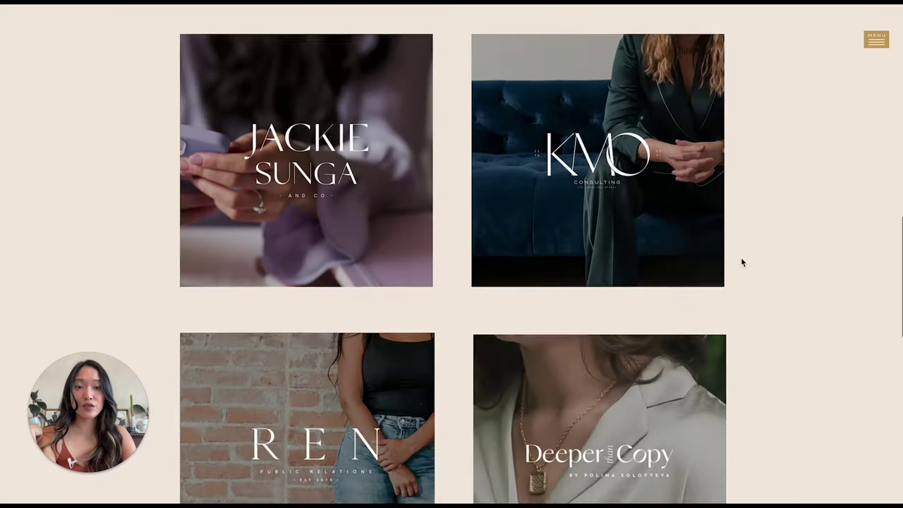
pyautogui.scroll(-10, 741, 263)
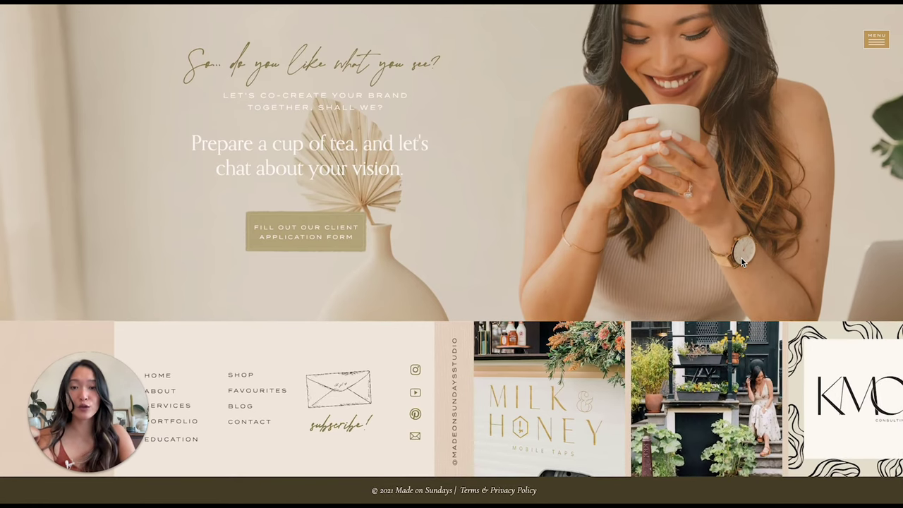
pyautogui.scroll(15, 741, 262)
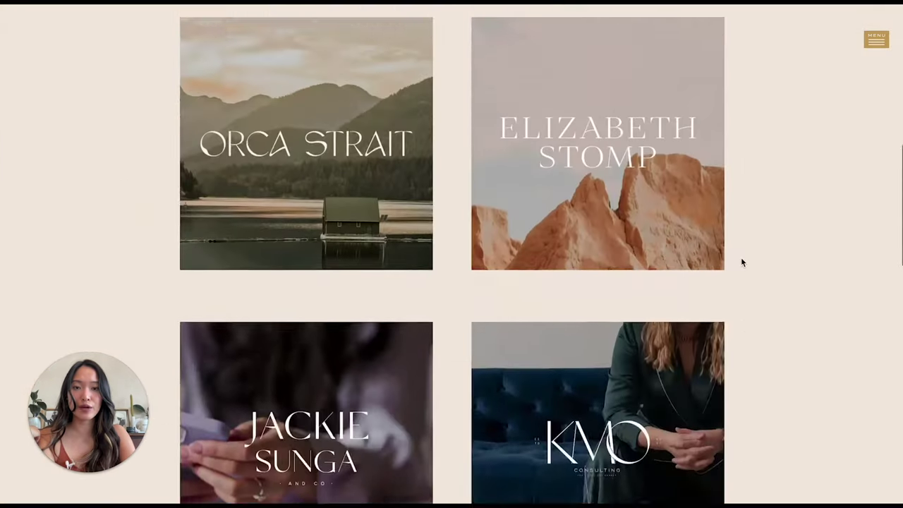
pyautogui.scroll(5, 742, 262)
pyautogui.scroll(-1, 741, 254)
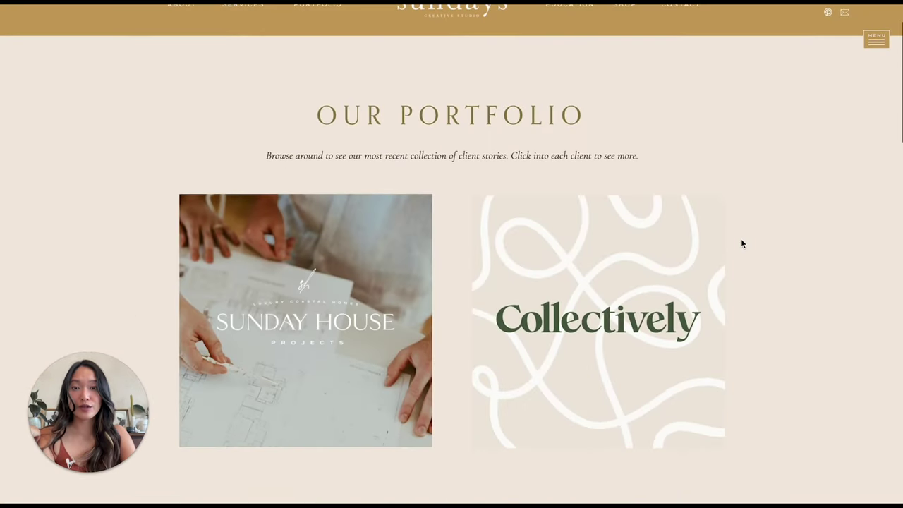
pyautogui.scroll(-1, 741, 244)
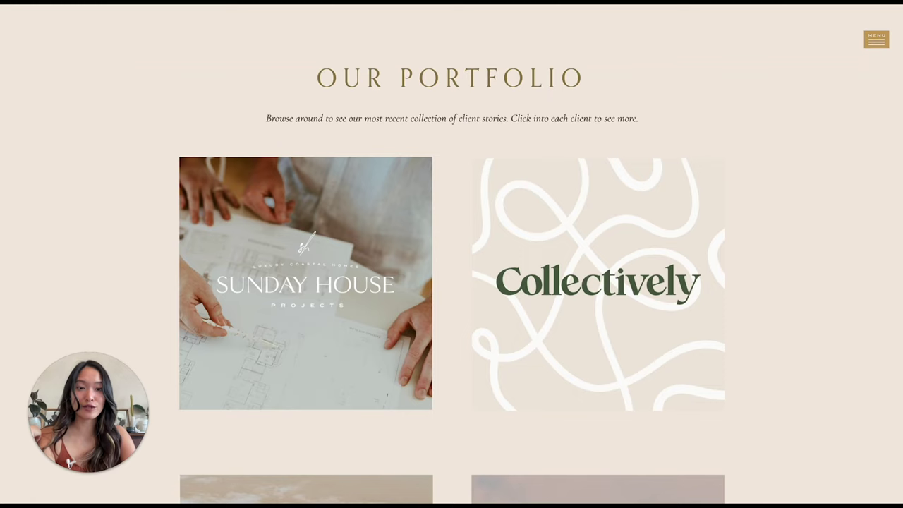
pyautogui.scroll(-5, 786, 352)
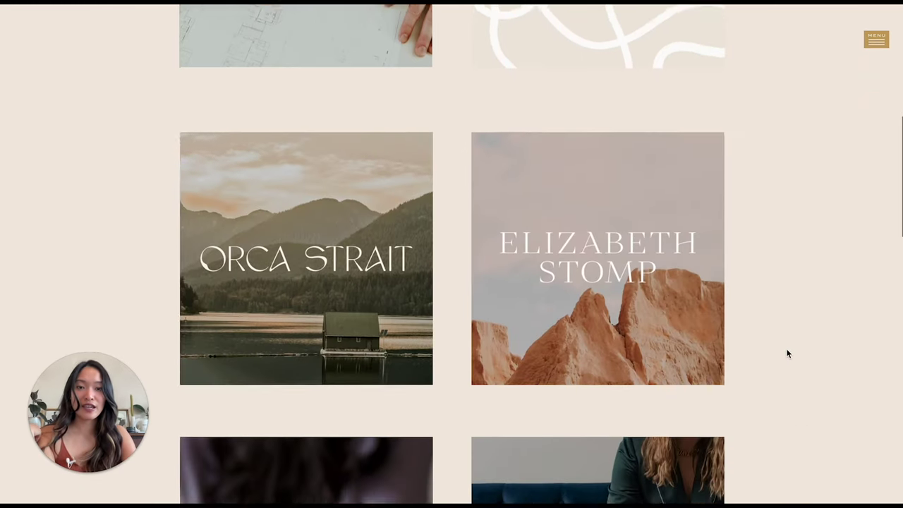
pyautogui.scroll(-2, 788, 353)
pyautogui.scroll(-5, 788, 354)
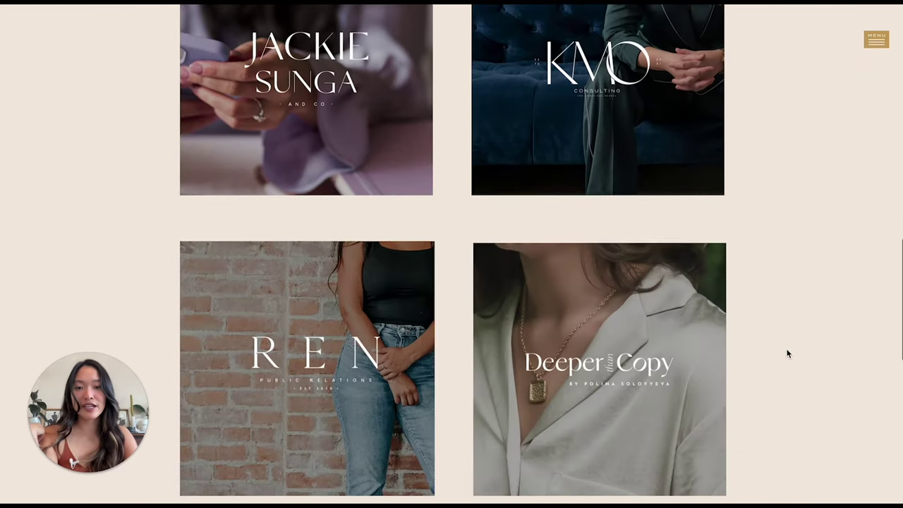
pyautogui.scroll(10, 788, 354)
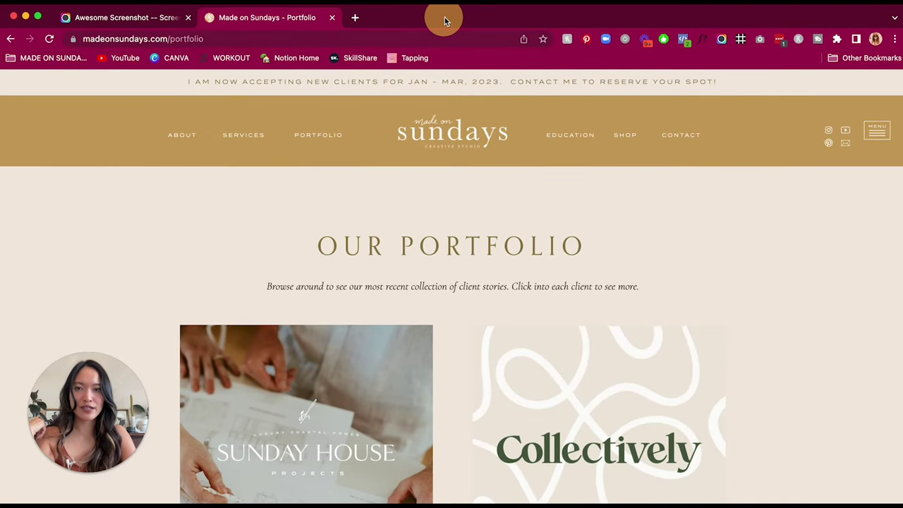
# Step: Capture the visible part of the portfolio page with Awesome Screenshot
pyautogui.click(722, 39)
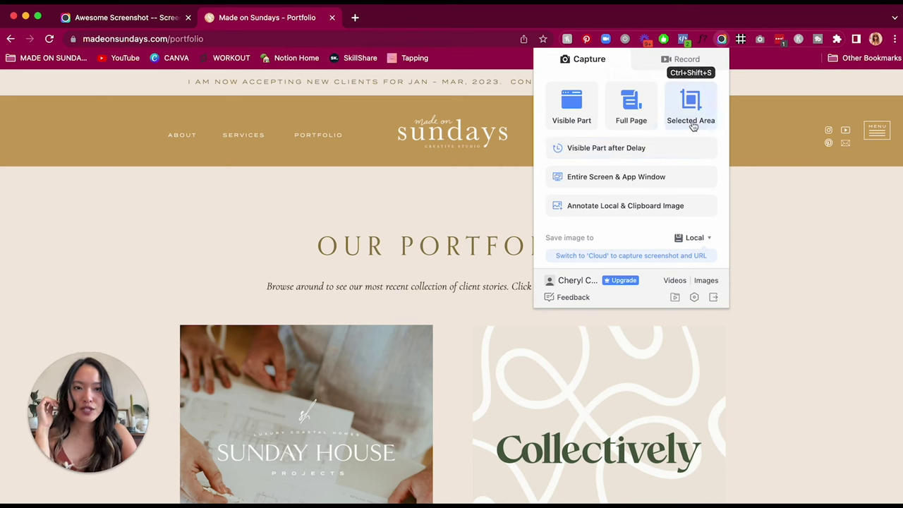
pyautogui.click(570, 113)
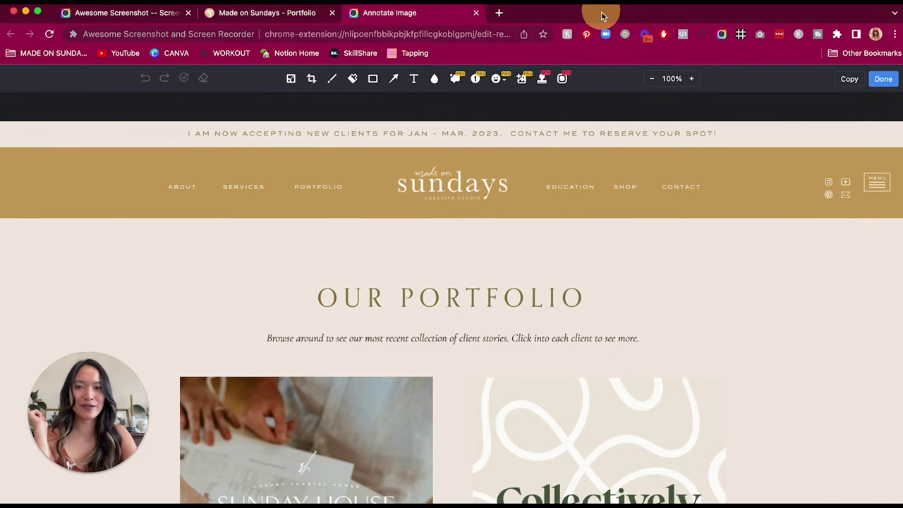
# Step: Close the annotation tab and start a Selected Area capture on the portfolio page
pyautogui.click(476, 17)
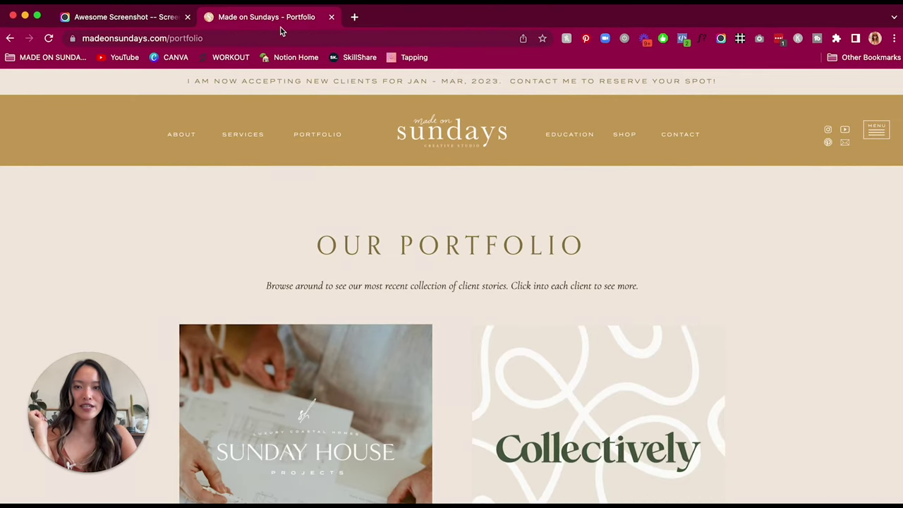
pyautogui.click(721, 39)
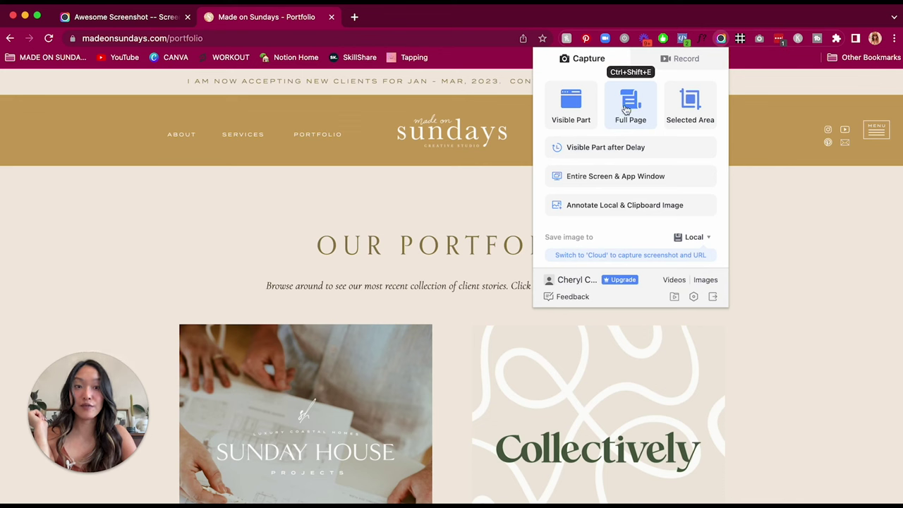
pyautogui.click(690, 107)
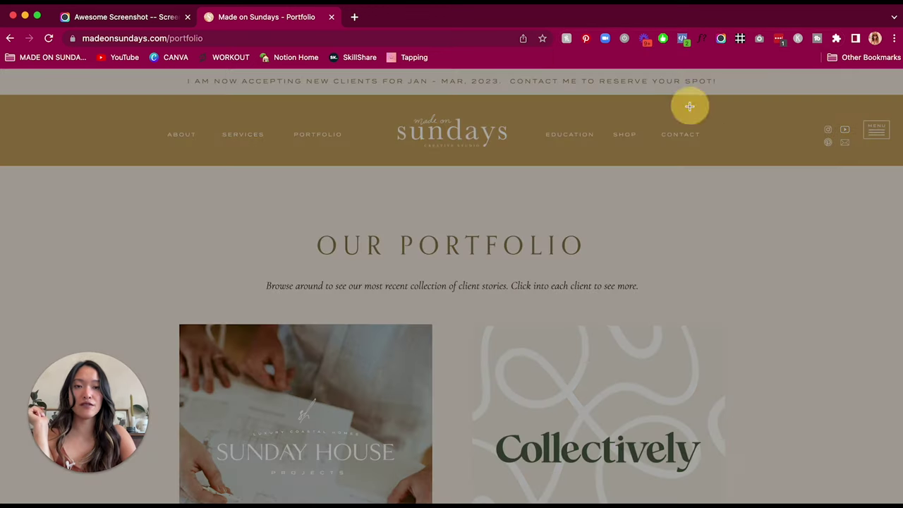
# Step: Draw a capture region starting at the OUR PORTFOLIO heading
pyautogui.scroll(-6, 414, 222)
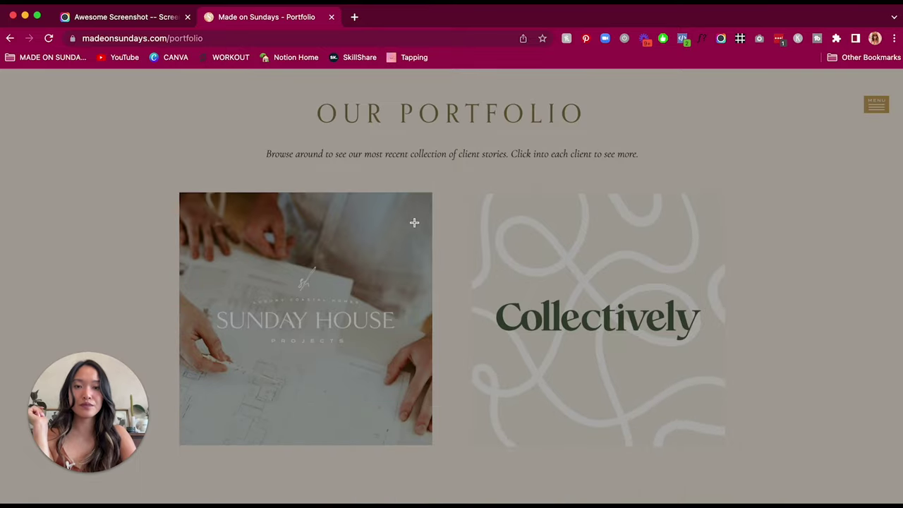
pyautogui.scroll(3, 414, 222)
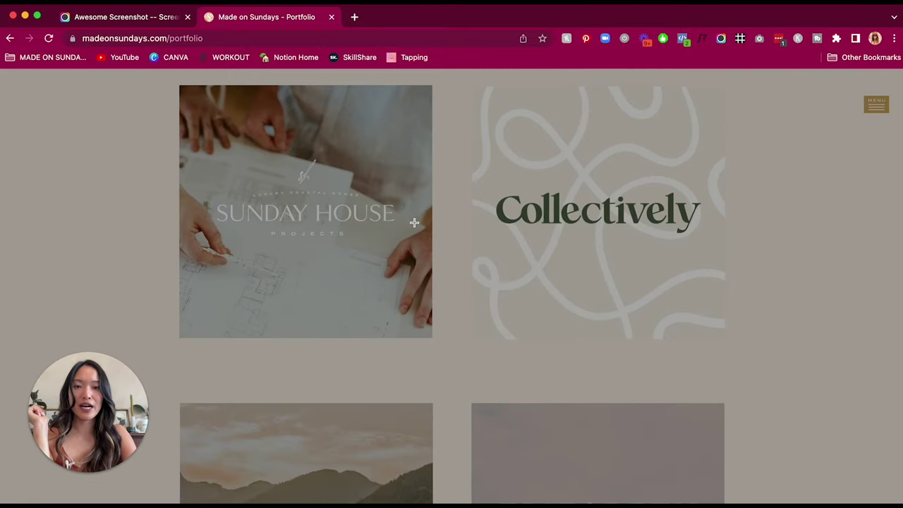
pyautogui.scroll(-3, 459, 261)
pyautogui.scroll(4, 575, 212)
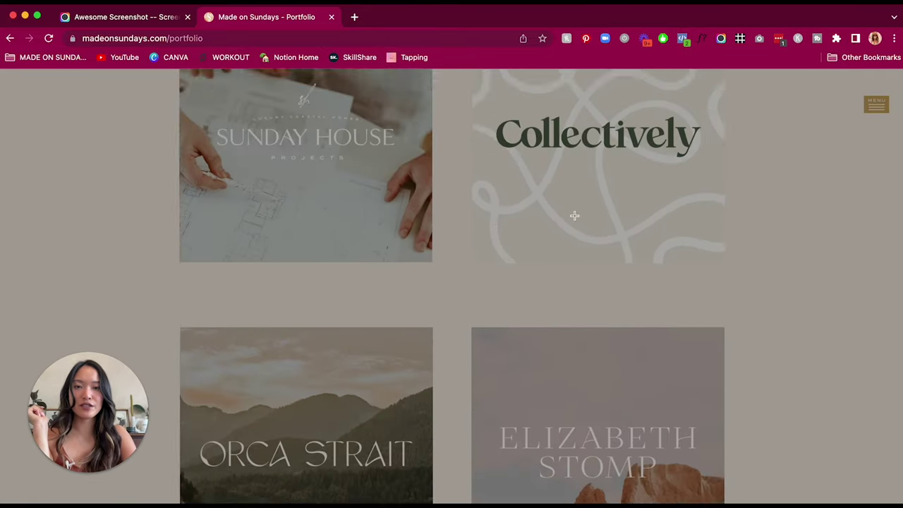
pyautogui.scroll(-2, 488, 86)
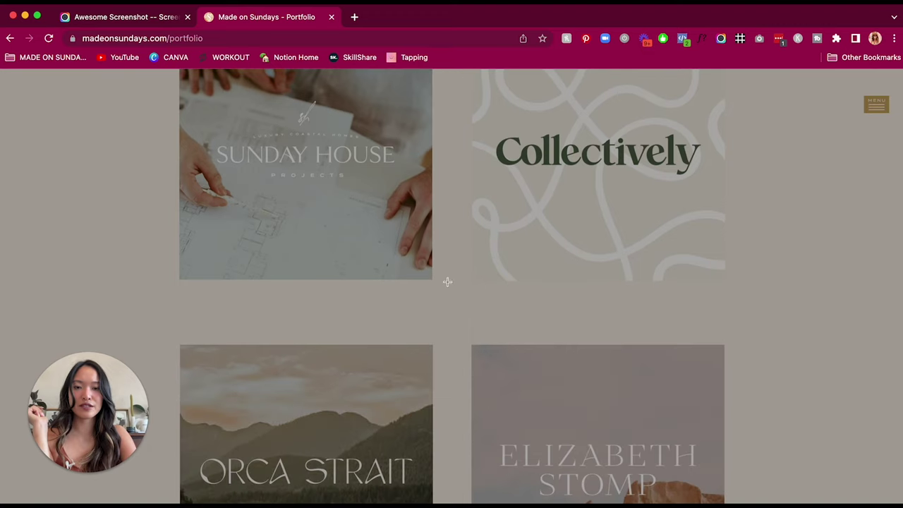
pyautogui.scroll(4, 452, 397)
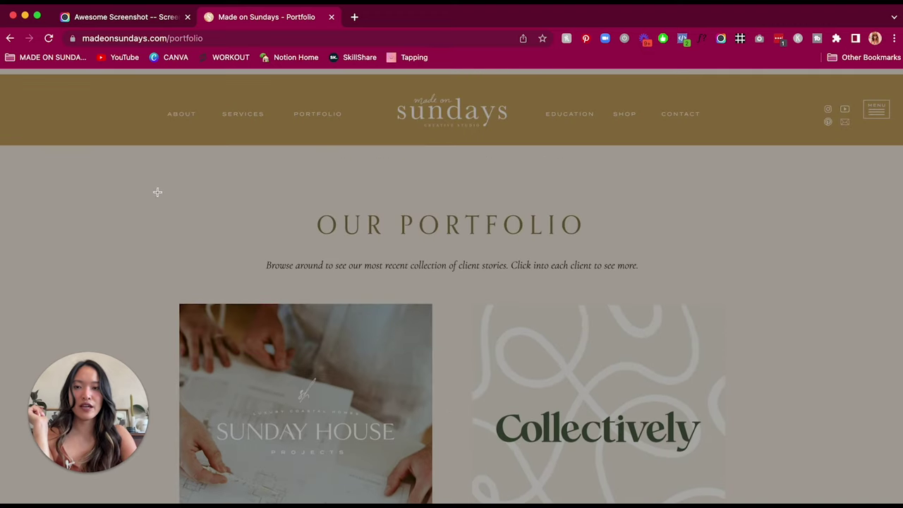
pyautogui.moveTo(161, 190); pyautogui.dragTo(740, 365)
# Step: Extend the region below the Orca Strait and Elizabeth Stomp tiles and capture it
pyautogui.scroll(-3, 517, 282)
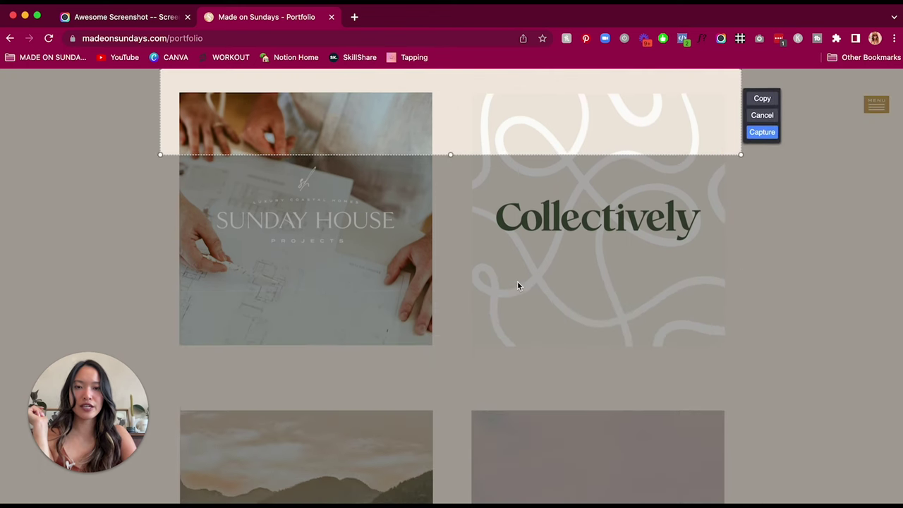
pyautogui.moveTo(451, 146); pyautogui.dragTo(452, 387)
pyautogui.scroll(-2, 455, 239)
pyautogui.moveTo(451, 225); pyautogui.dragTo(447, 444)
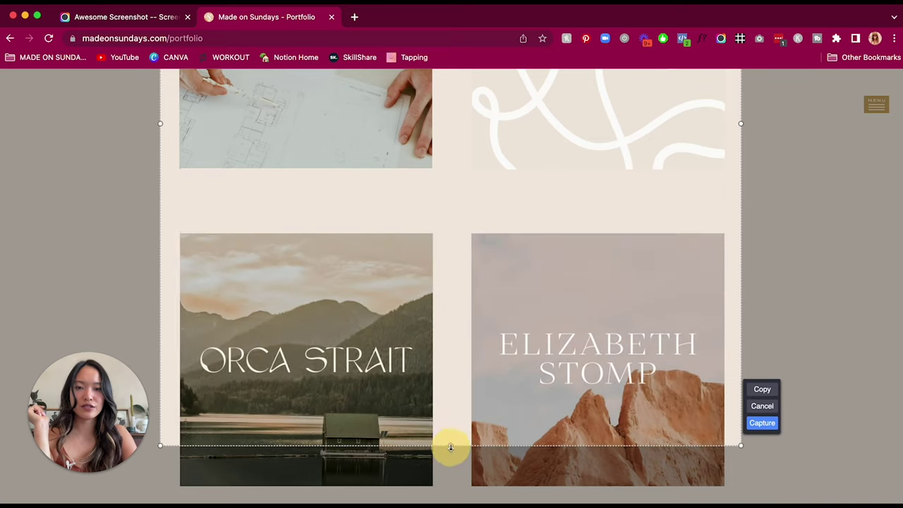
pyautogui.scroll(-2, 452, 381)
pyautogui.moveTo(452, 278); pyautogui.dragTo(451, 347)
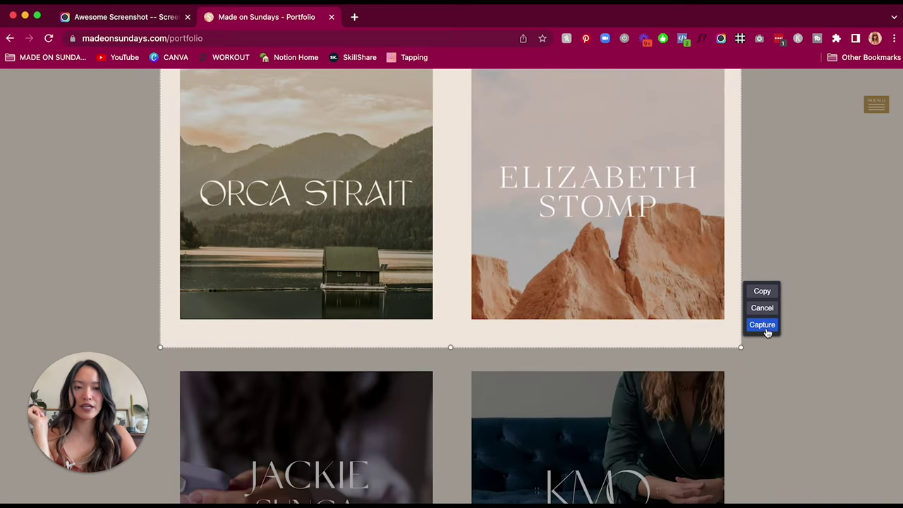
pyautogui.click(762, 325)
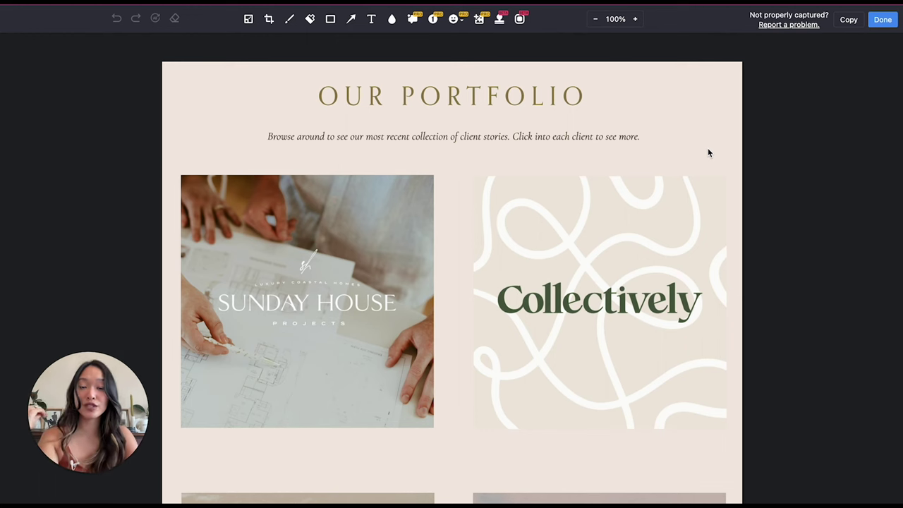
# Step: Scroll down through the captured portfolio section in the editor and back to the top
pyautogui.scroll(-5, 709, 202)
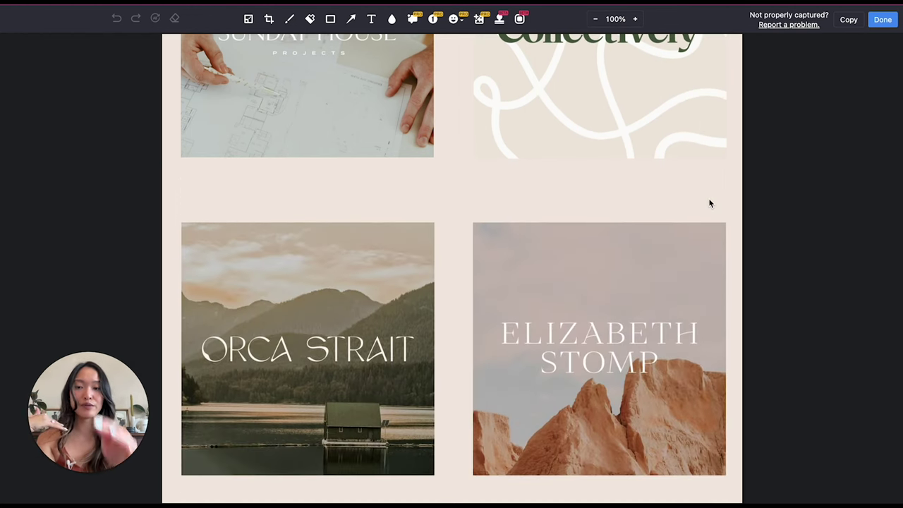
pyautogui.scroll(5, 710, 203)
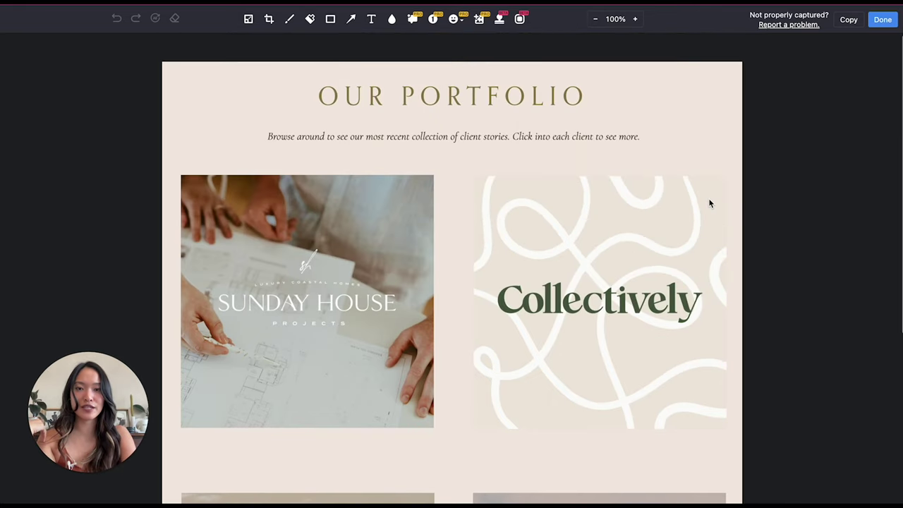
# Step: Download the capture to Downloads as the PNG Made-on-Sundays-Portfolio, cancelling the extra PDF save
pyautogui.click(883, 21)
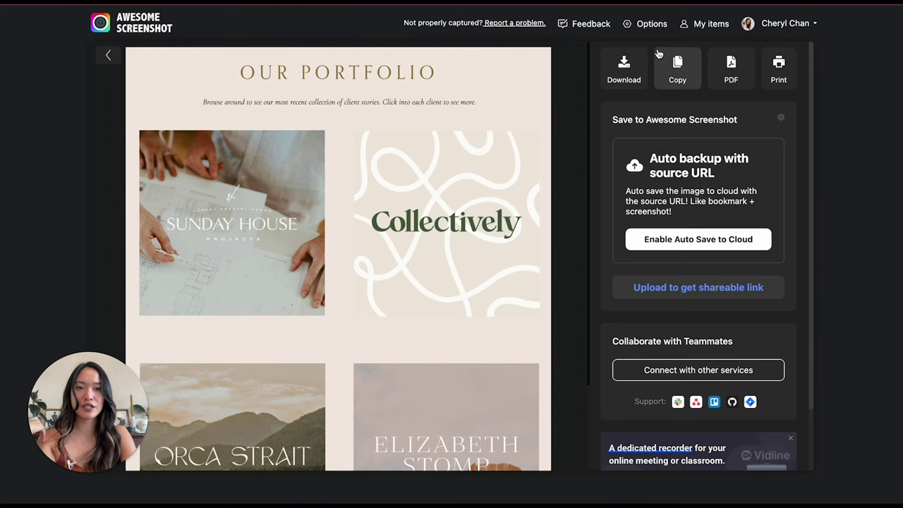
pyautogui.click(627, 70)
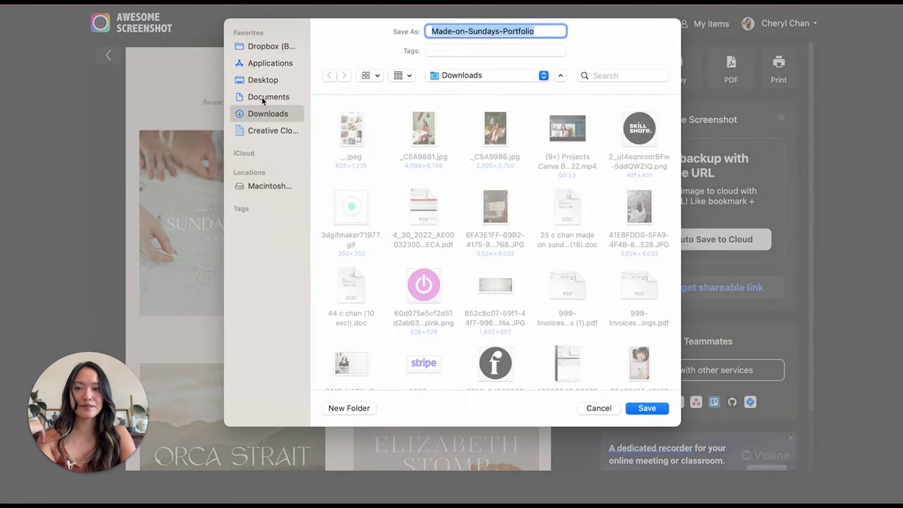
pyautogui.press('Return')
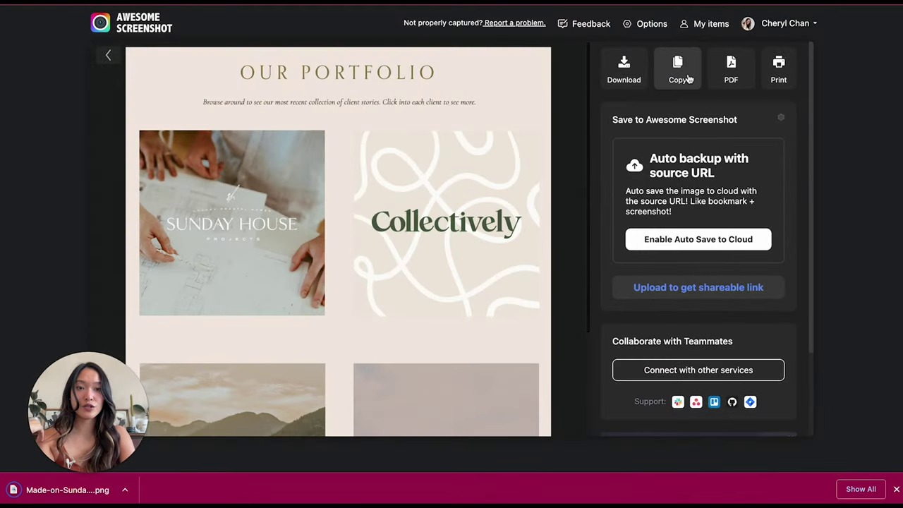
pyautogui.click(745, 71)
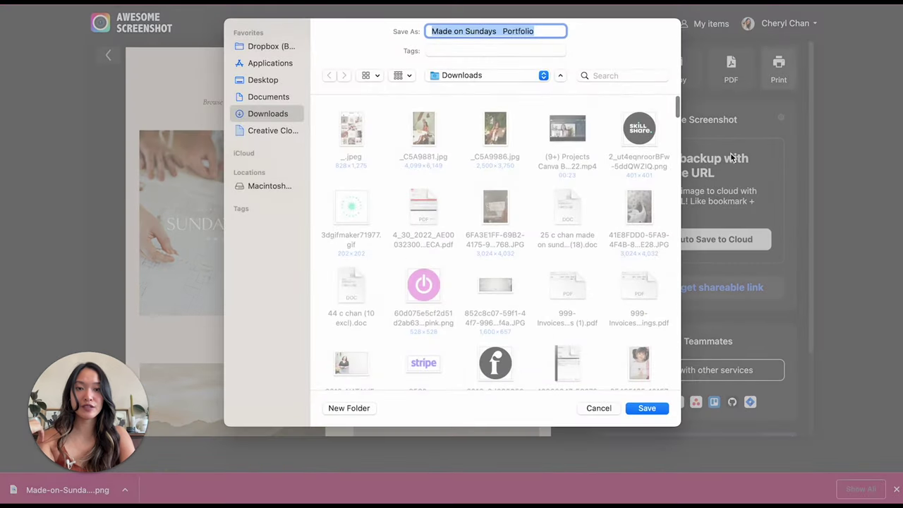
pyautogui.click(599, 408)
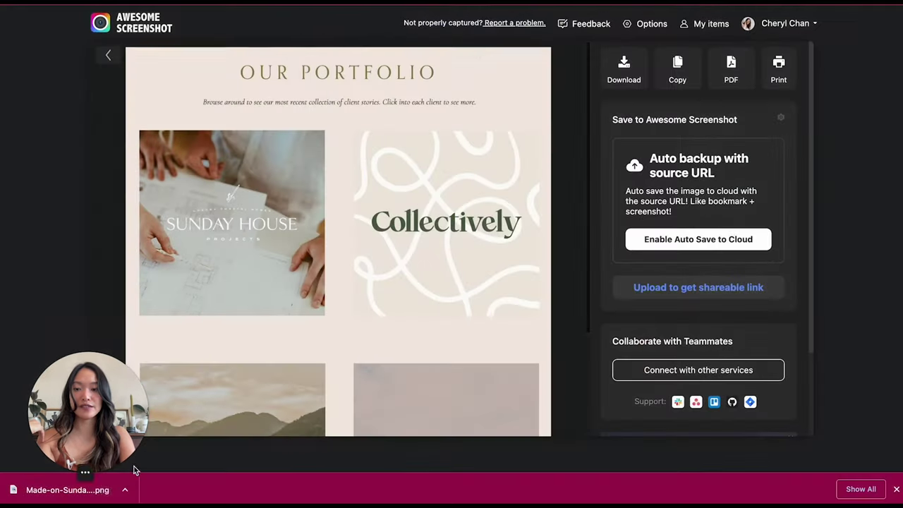
# Step: Check the saved PNG in Preview, close it, and return to the portfolio page
pyautogui.click(68, 489)
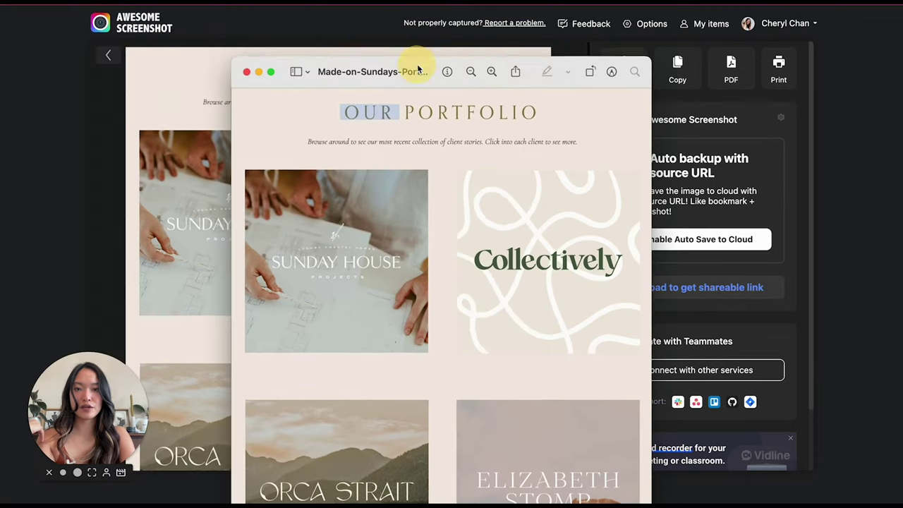
pyautogui.moveTo(414, 69); pyautogui.dragTo(339, 0)
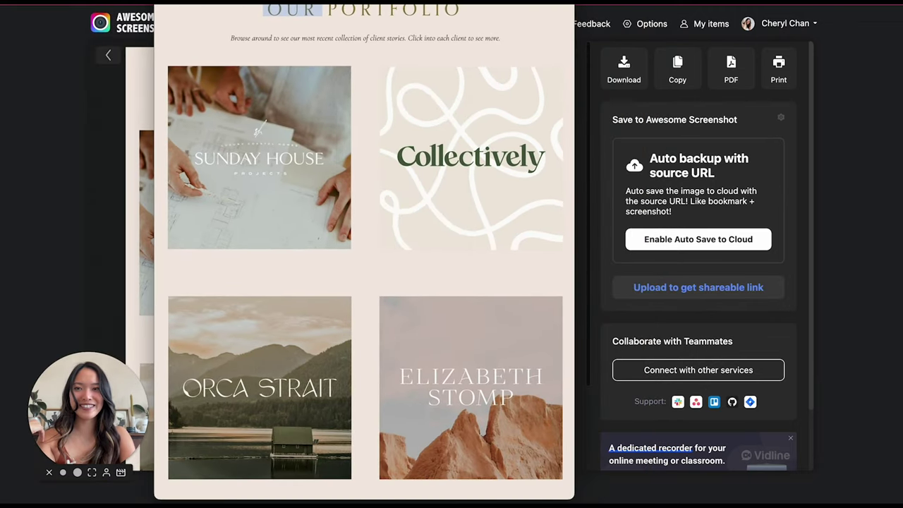
pyautogui.press('super+w')
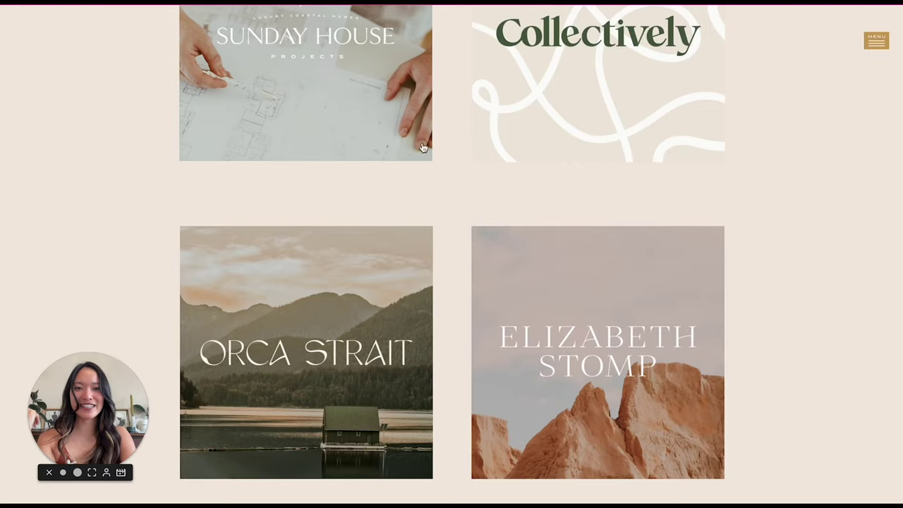
pyautogui.scroll(4, 673, 191)
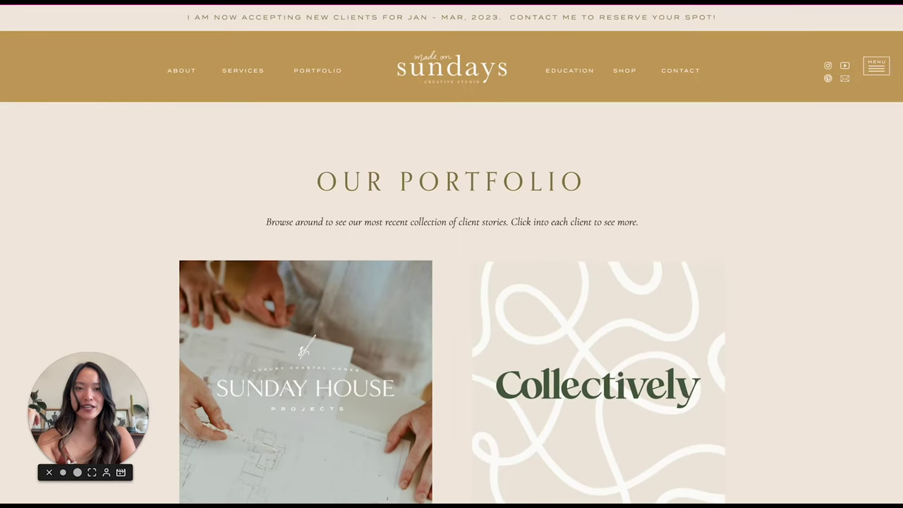
# Step: Take a Full Page capture of the portfolio, scroll through it in the editor, and finish with Done
pyautogui.moveTo(709, 3)
pyautogui.click(721, 22)
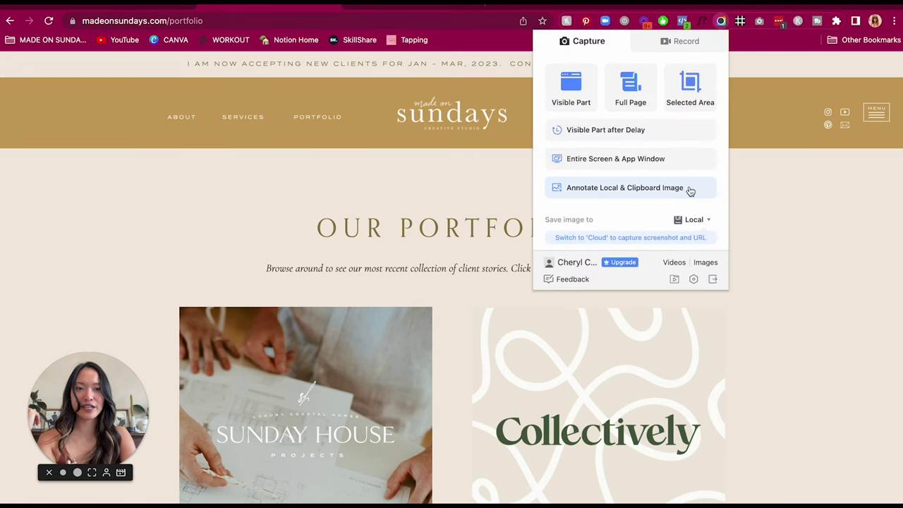
pyautogui.click(625, 88)
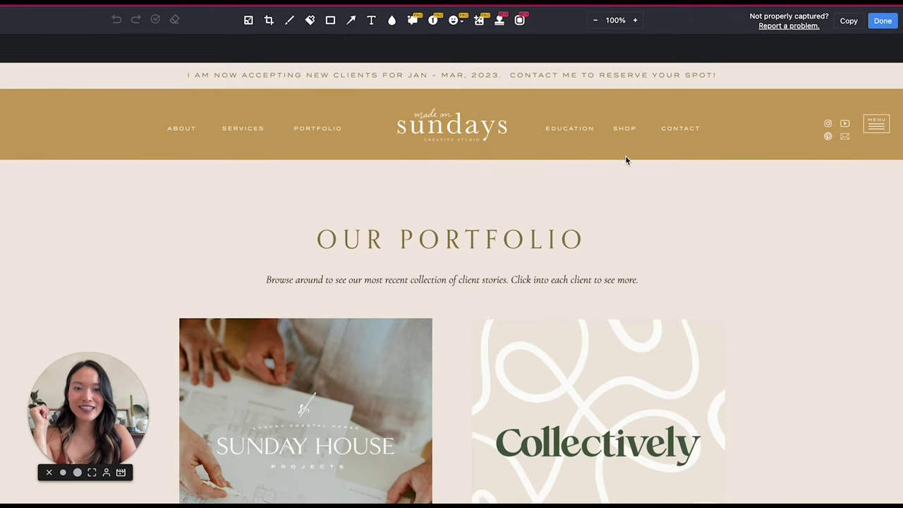
pyautogui.scroll(-10, 626, 160)
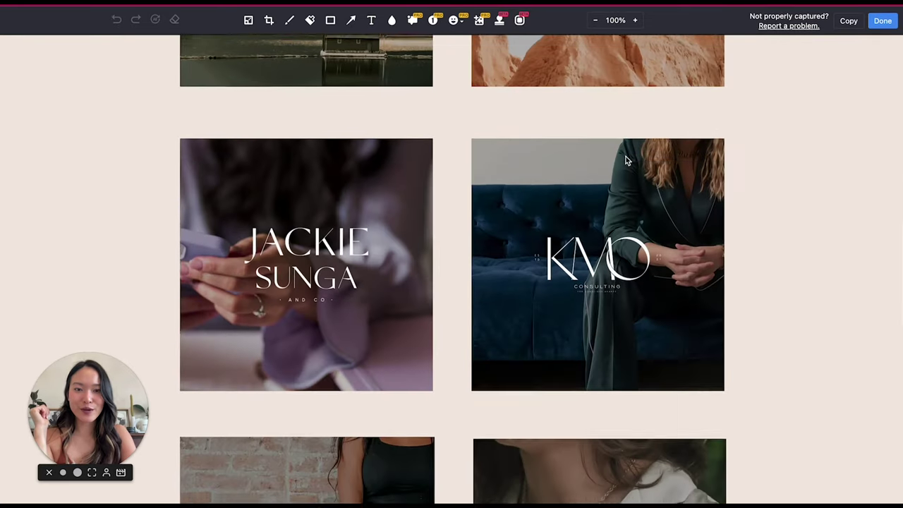
pyautogui.scroll(-10, 625, 161)
pyautogui.scroll(15, 626, 160)
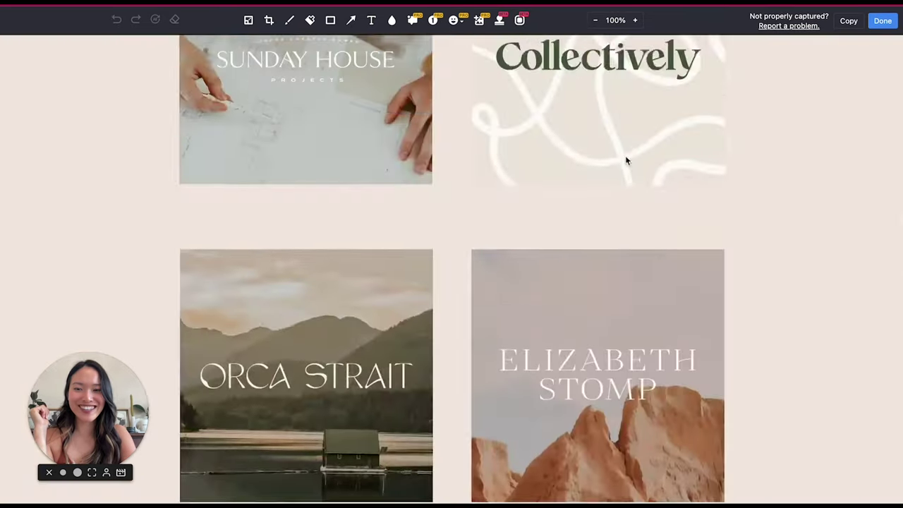
pyautogui.scroll(5, 625, 155)
pyautogui.click(882, 20)
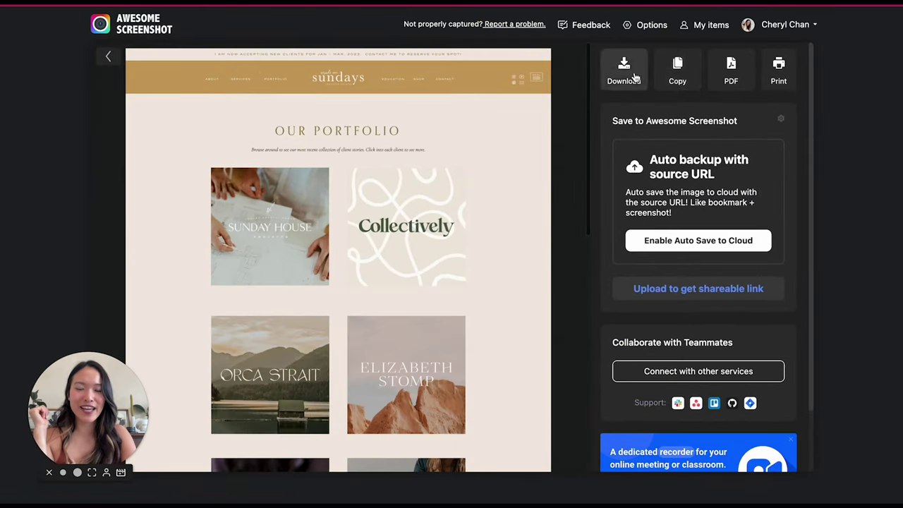
# Step: Save the full-page capture as Made on Sundays Portfolio.pdf and open the download
pyautogui.click(731, 70)
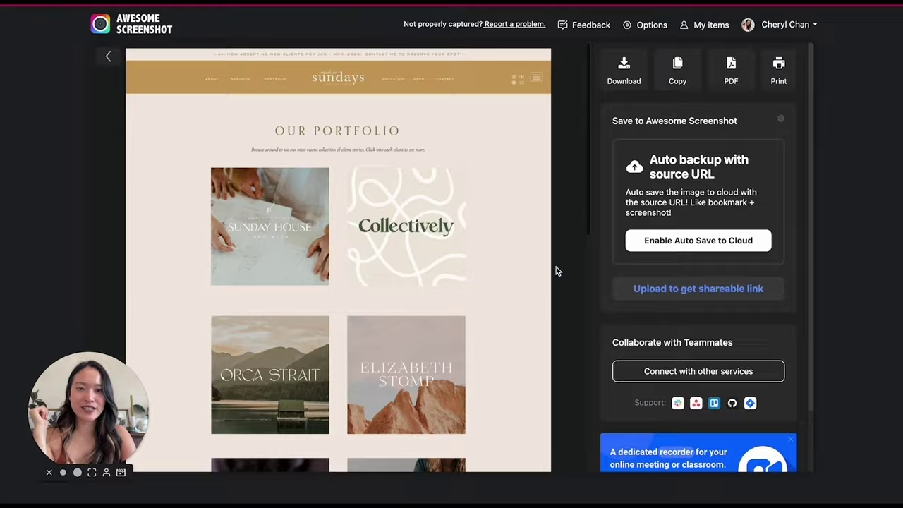
pyautogui.press('Return')
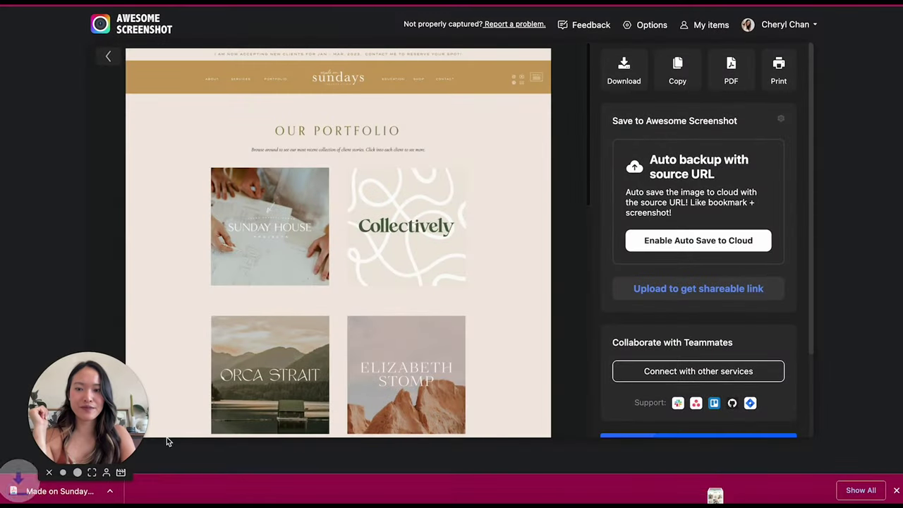
pyautogui.click(14, 491)
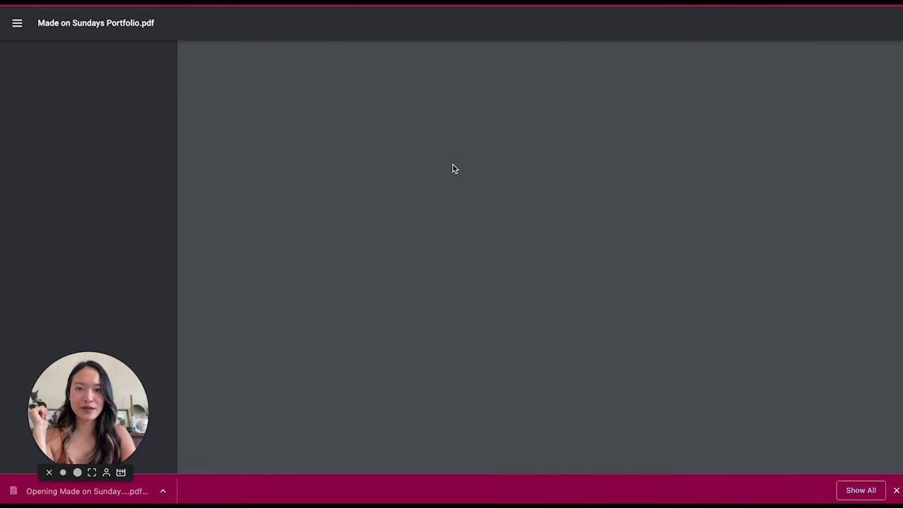
# Step: Scroll through the one-page portfolio PDF from header to footer and back
pyautogui.scroll(-10, 453, 166)
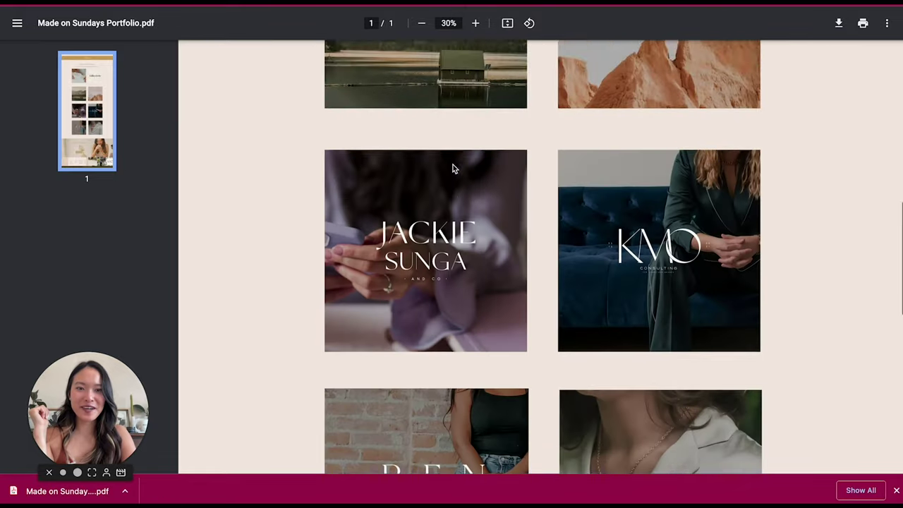
pyautogui.scroll(-10, 452, 164)
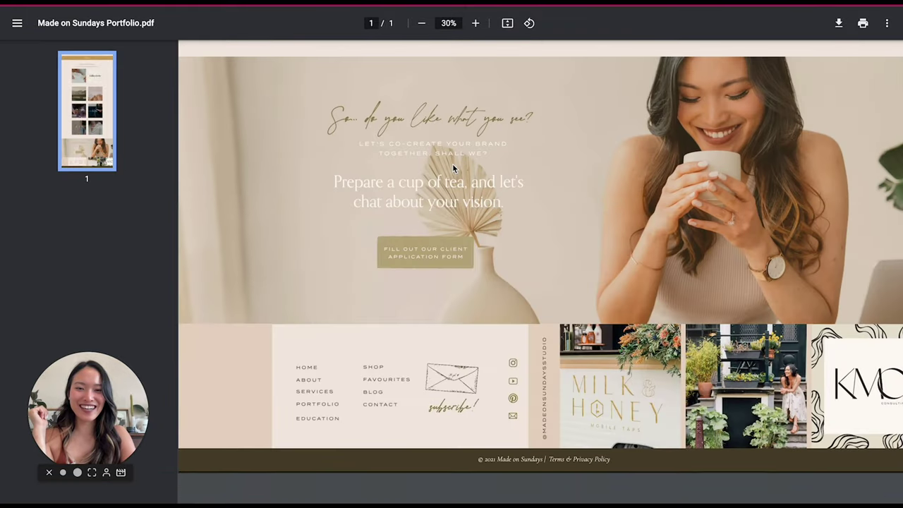
pyautogui.scroll(20, 453, 168)
pyautogui.scroll(-20, 454, 168)
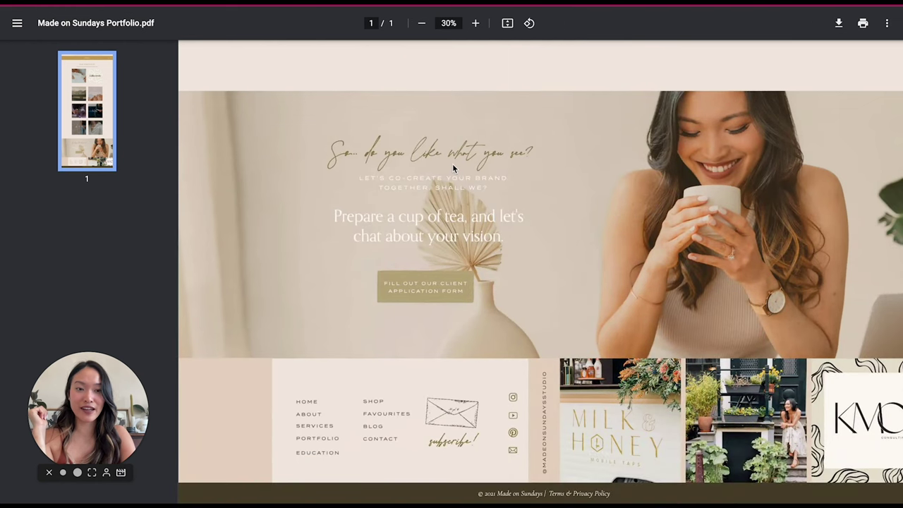
pyautogui.scroll(20, 453, 167)
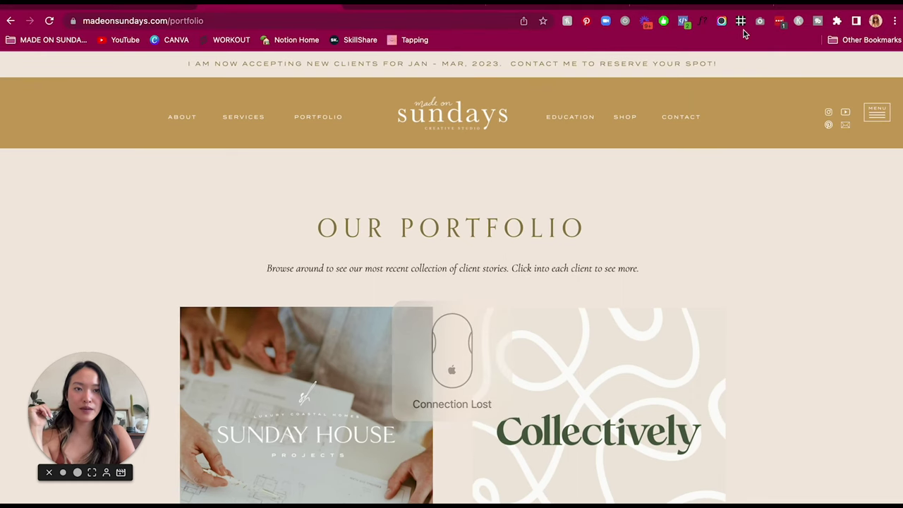
# Step: Start a 3-second delayed visible-part capture and scroll to the REN and Deeper than Copy tiles
pyautogui.click(722, 20)
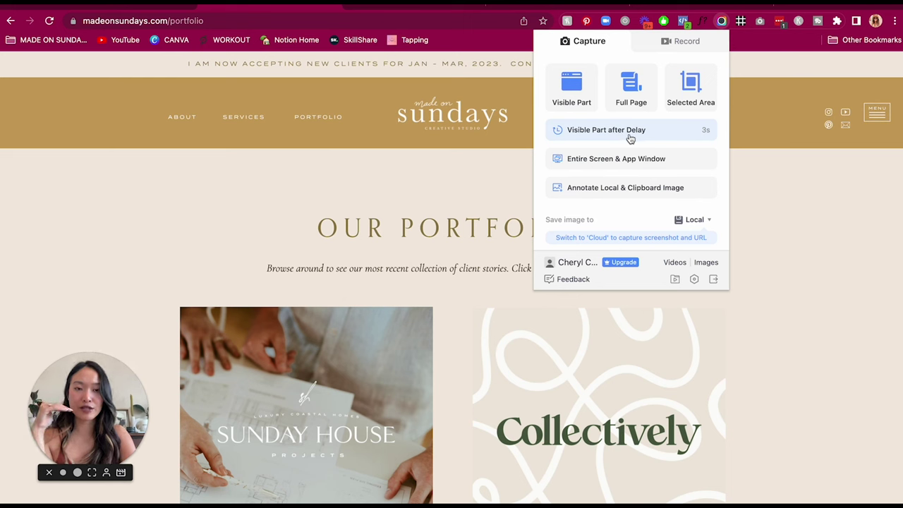
pyautogui.click(691, 136)
pyautogui.scroll(-10, 790, 222)
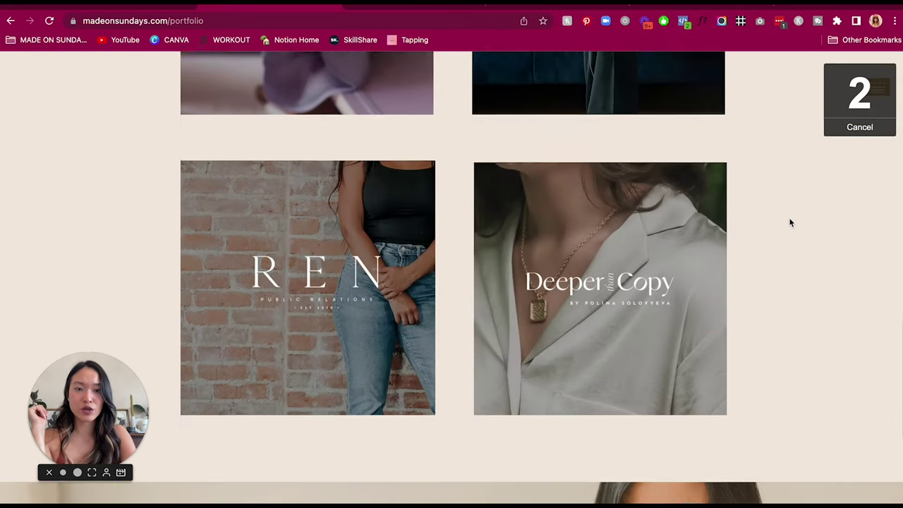
pyautogui.scroll(-2, 790, 223)
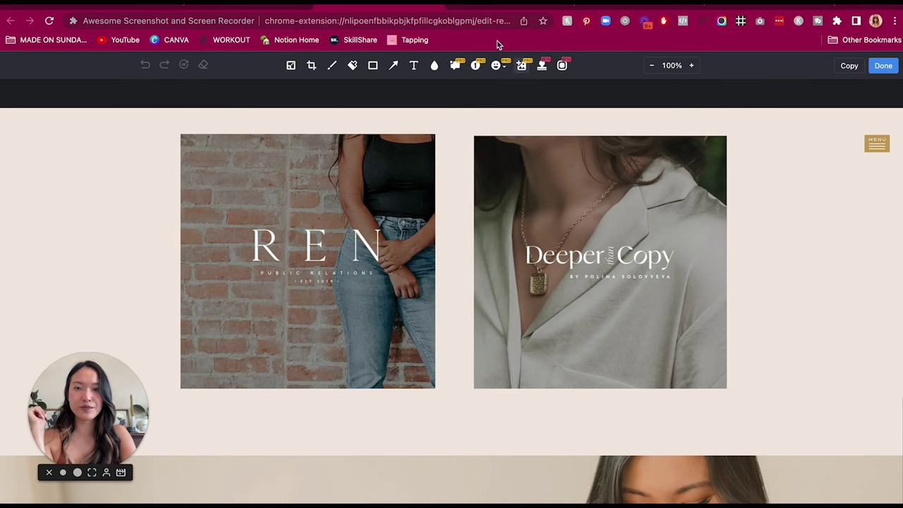
# Step: Switch to the madeonsundays.com/portfolio tab and browse the Sunday House, Collectively, Orca Strait and Elizabeth Stomp tiles
pyautogui.click(274, 6)
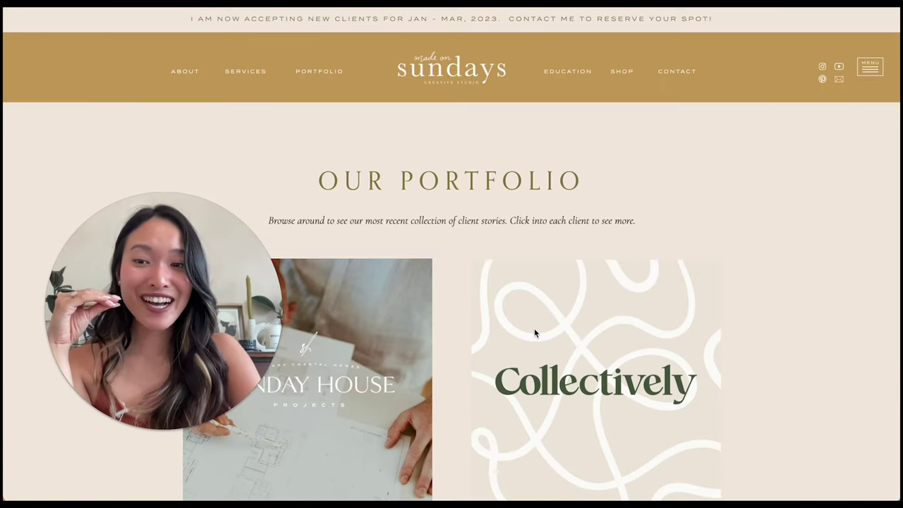
pyautogui.scroll(-4, 534, 333)
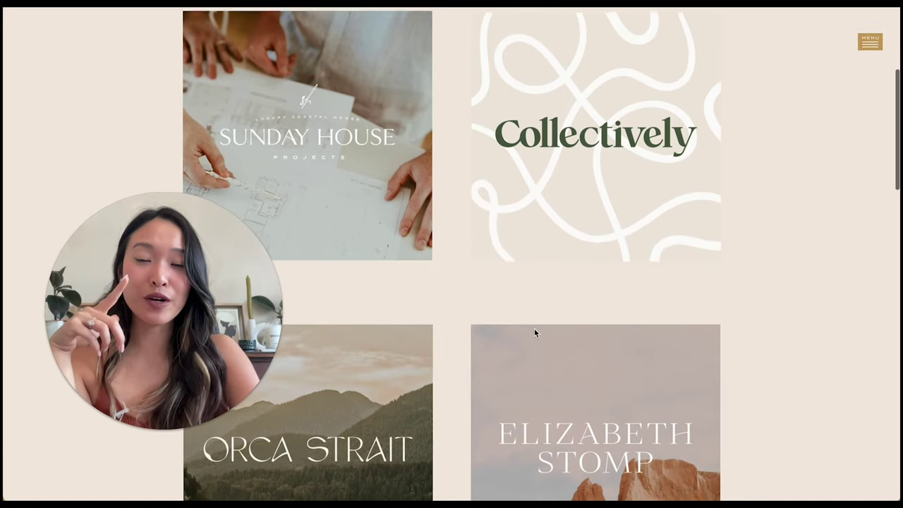
pyautogui.scroll(4, 535, 332)
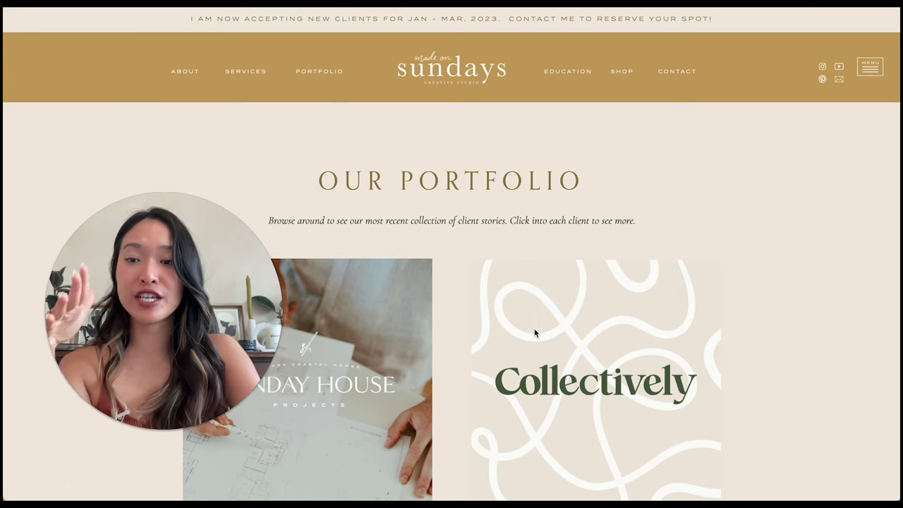
pyautogui.scroll(-4, 534, 333)
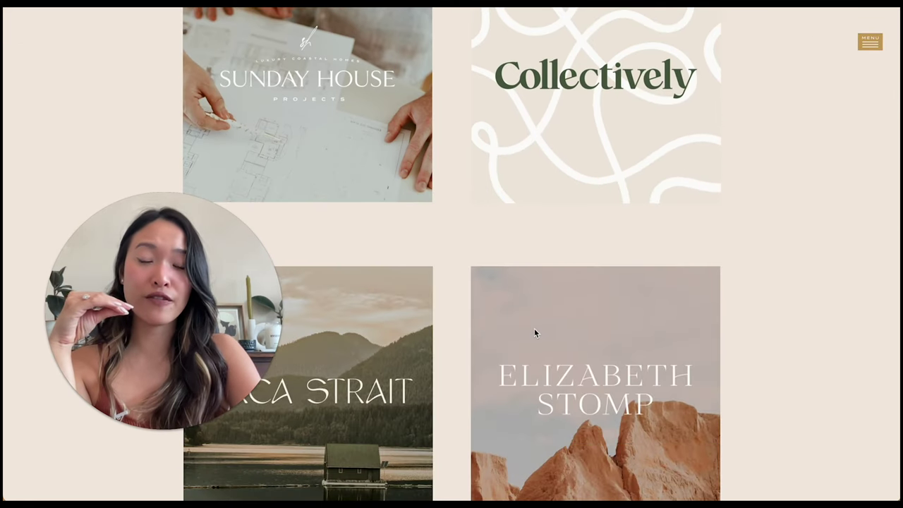
pyautogui.click(534, 330)
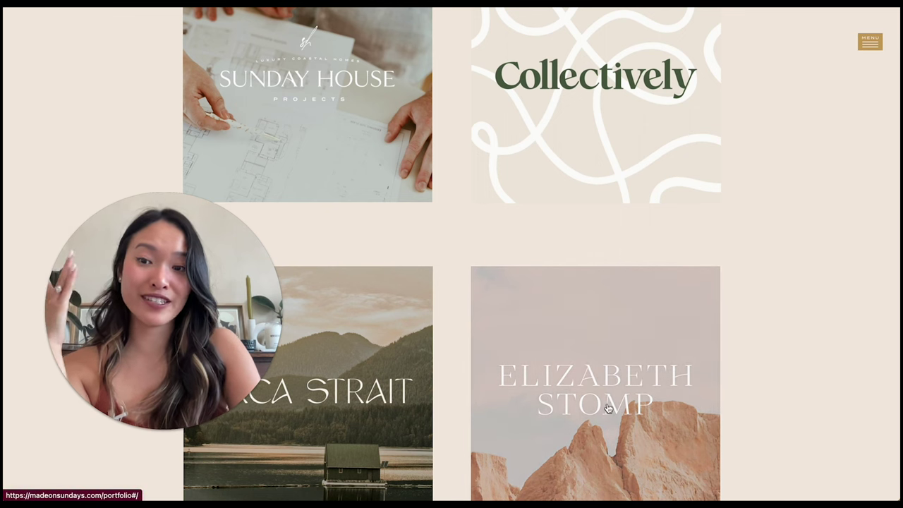
pyautogui.scroll(-3, 608, 408)
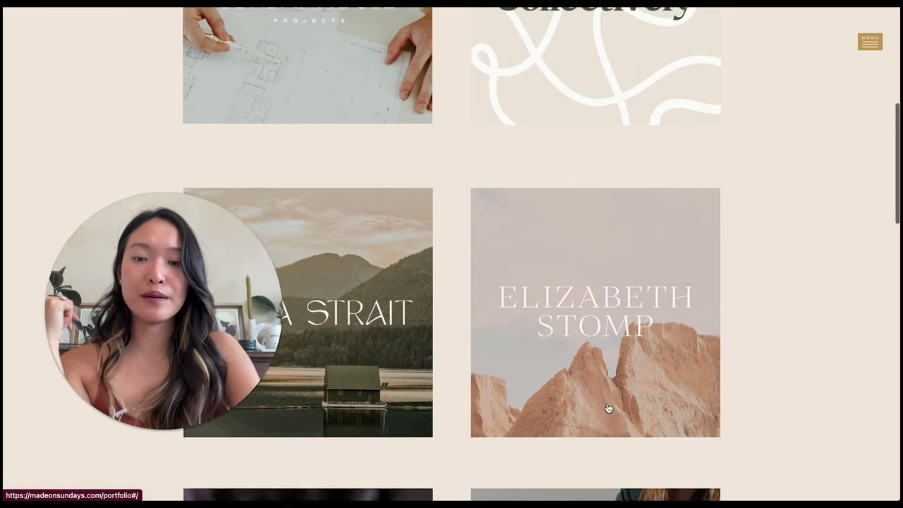